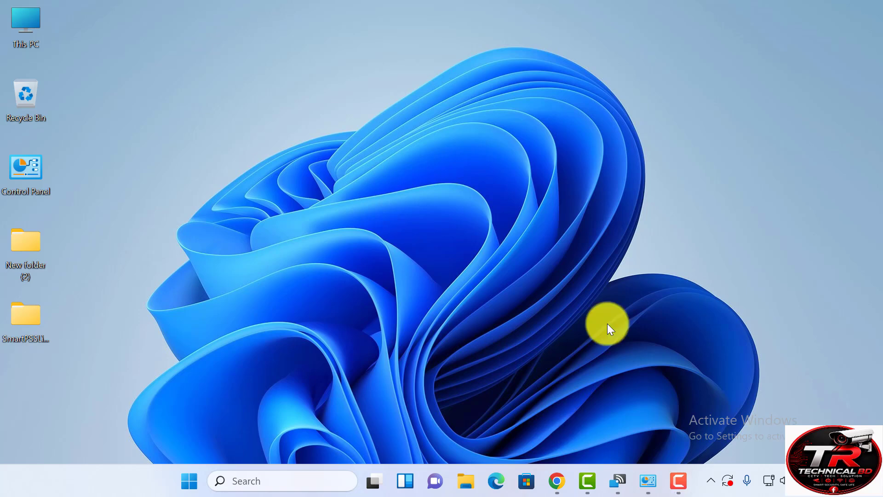
- In Chrome, open the Dahua Wiki SmartPSS result from the Smart Pss search results
click(557, 478)
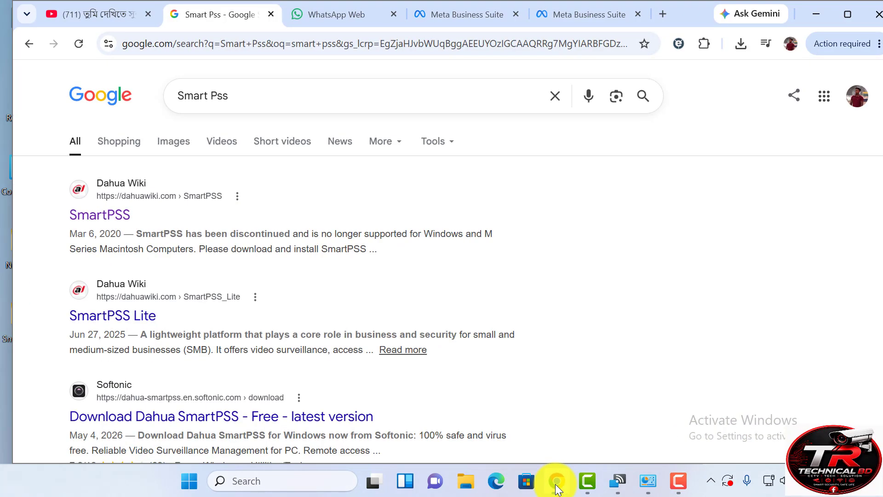
click(239, 97)
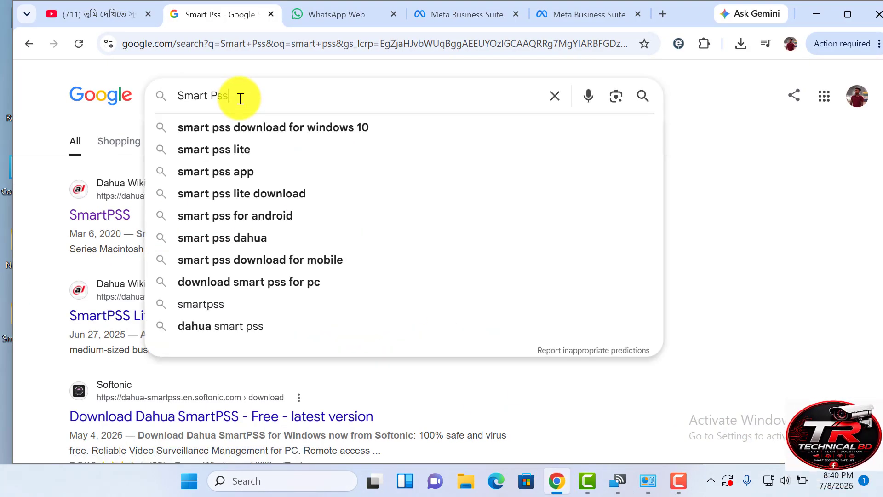
click(102, 68)
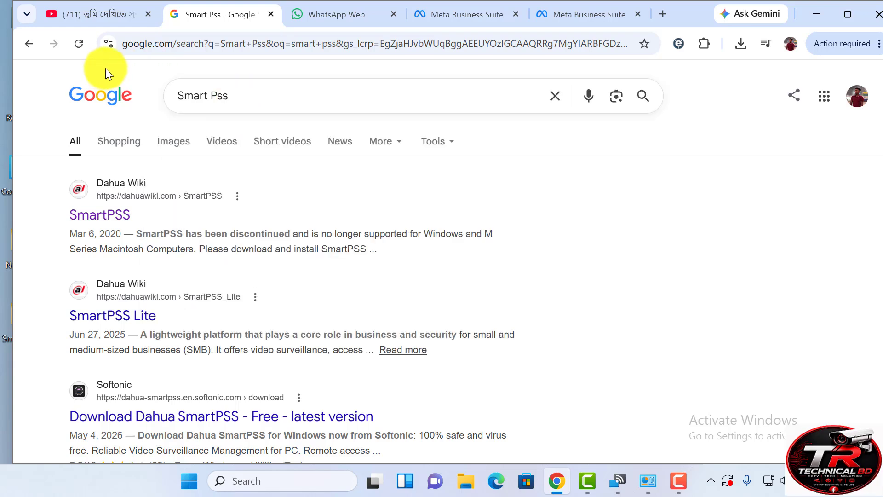
drag(236, 99, 158, 98)
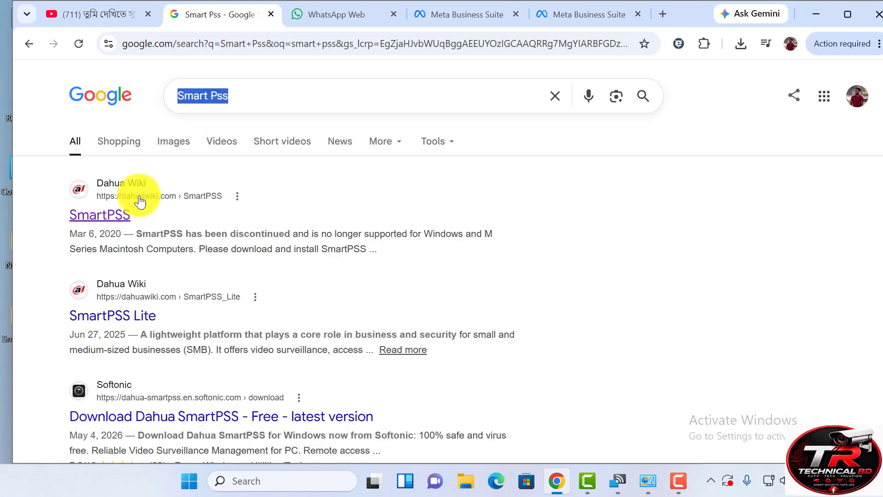
click(104, 222)
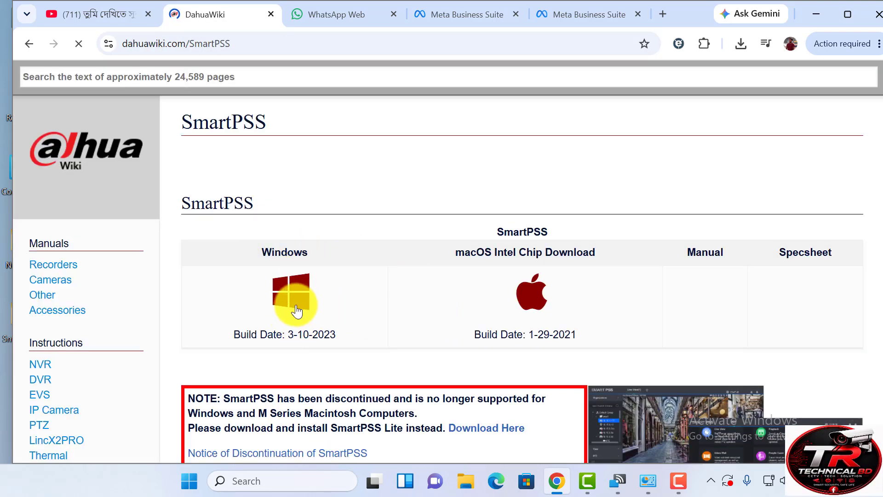
- Look over the SmartPSS download page, then minimize Chrome to show the desktop
scroll(521, 300, down, 3)
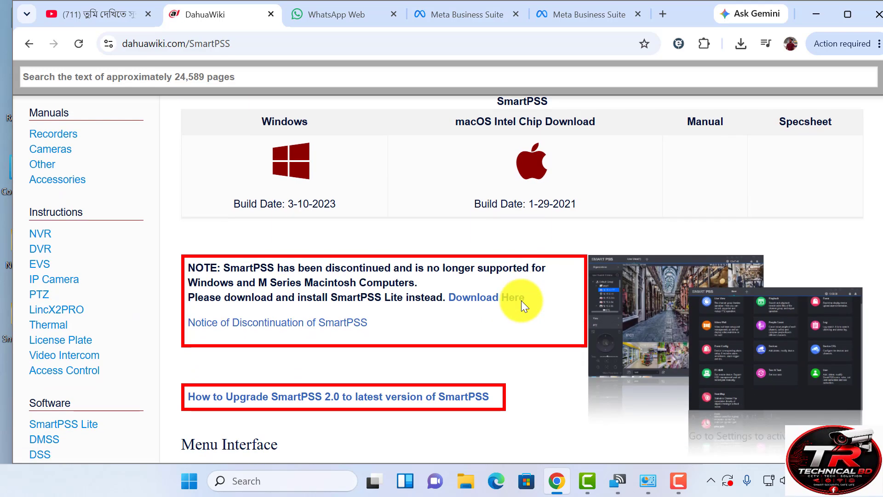
scroll(521, 300, up, 3)
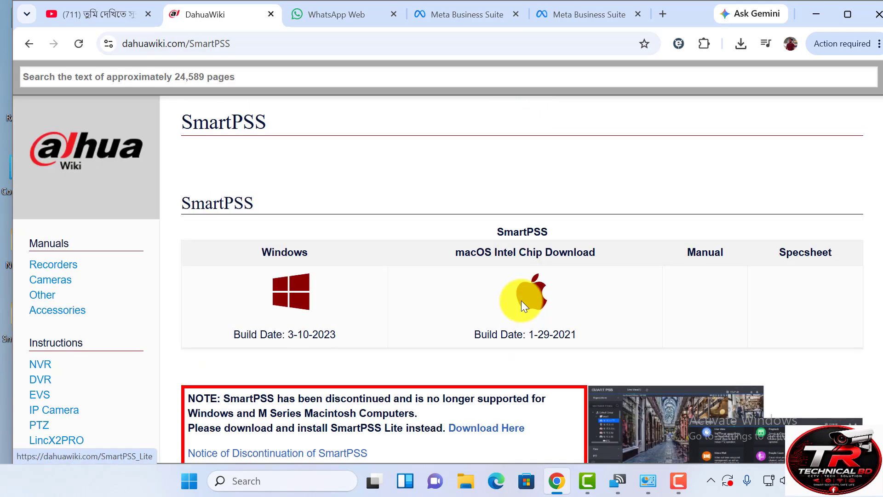
click(824, 17)
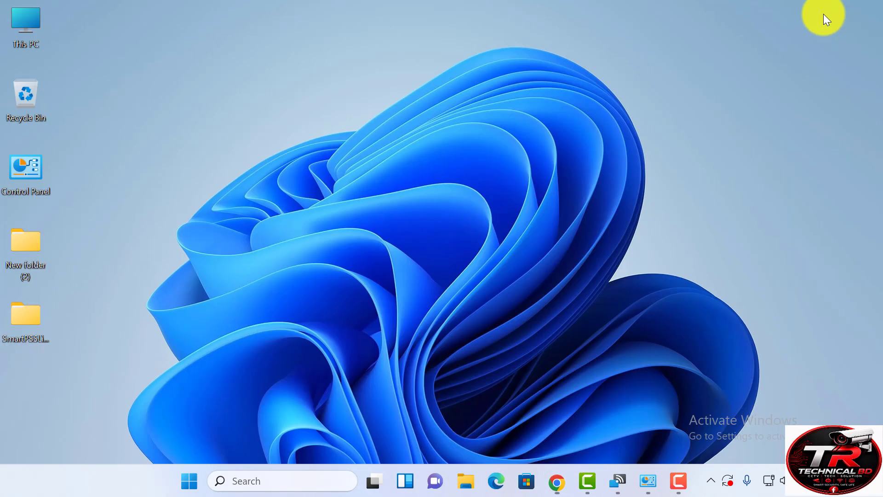
- Run the SmartPSS Lite installer from its folder as administrator
double_click(20, 330)
click(302, 143)
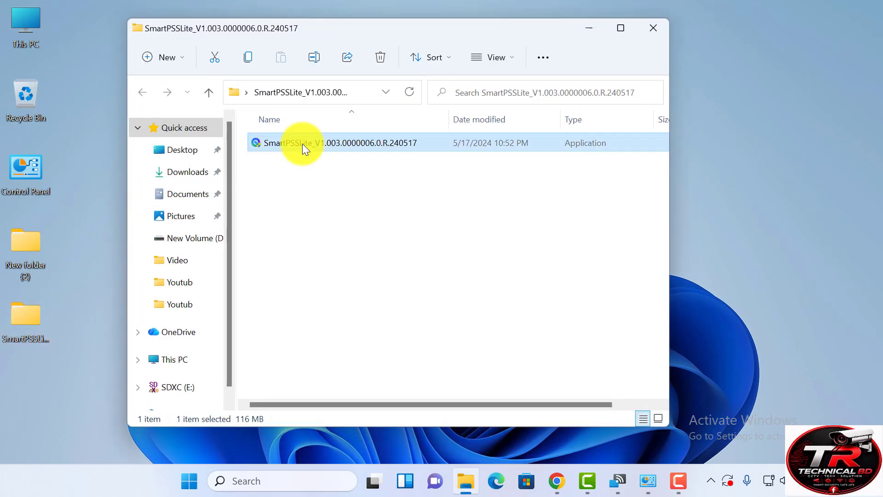
right_click(302, 143)
click(356, 215)
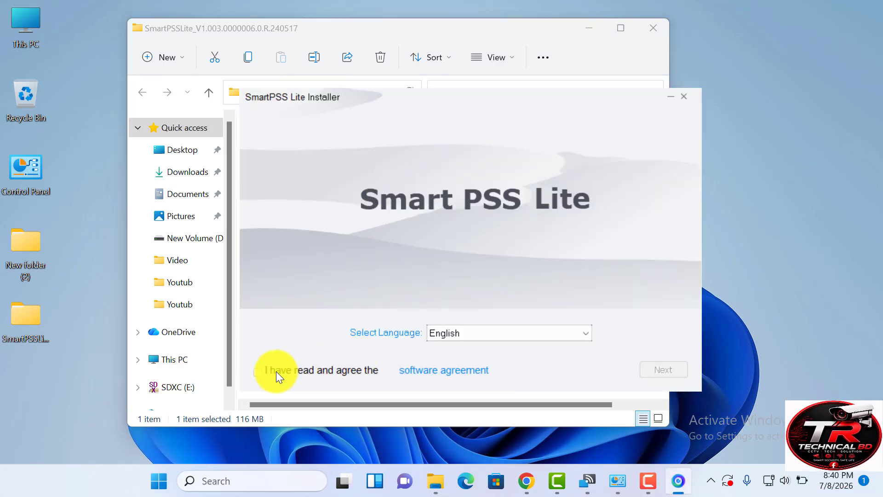
- Accept the agreement, install SmartPSS Lite at the default location, and finish the installer
click(258, 371)
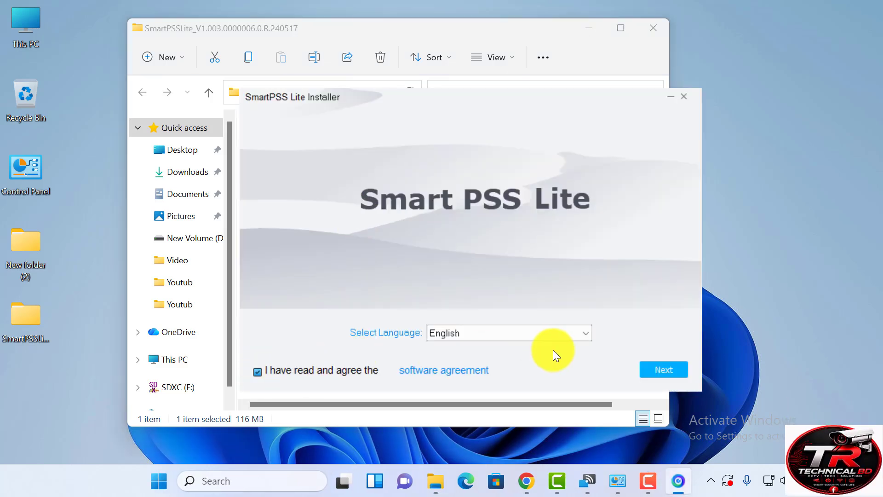
click(653, 371)
click(655, 370)
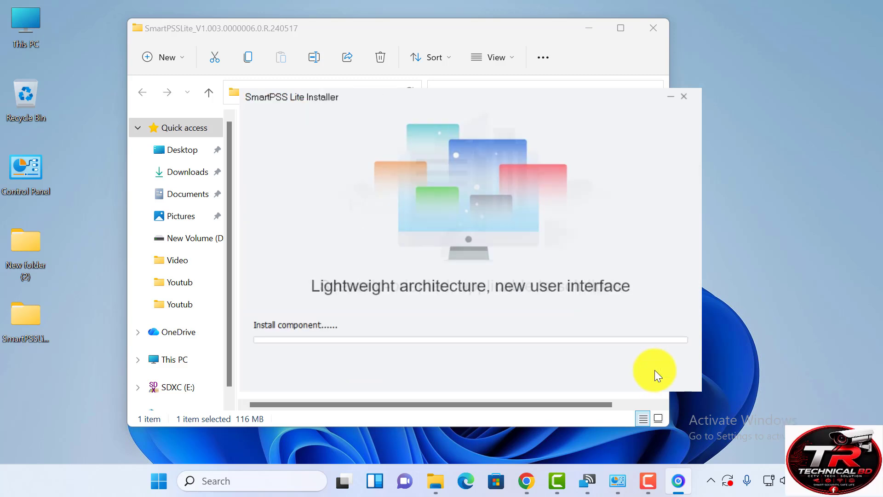
click(587, 29)
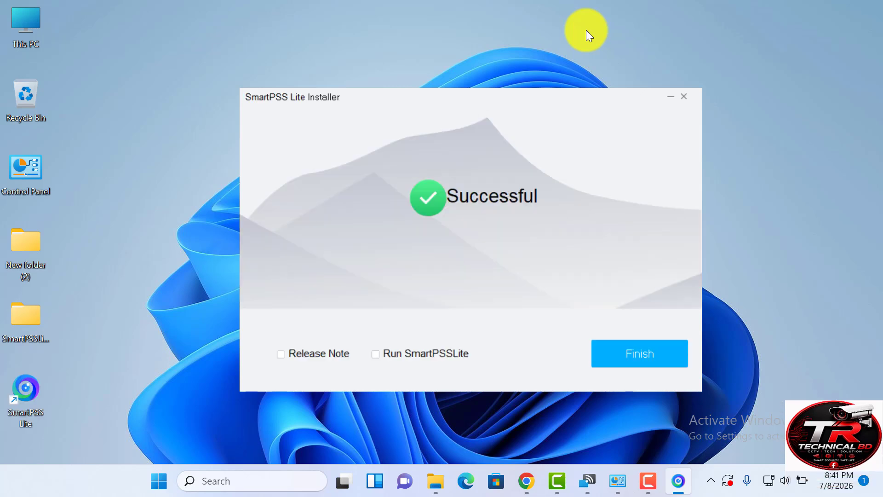
click(635, 358)
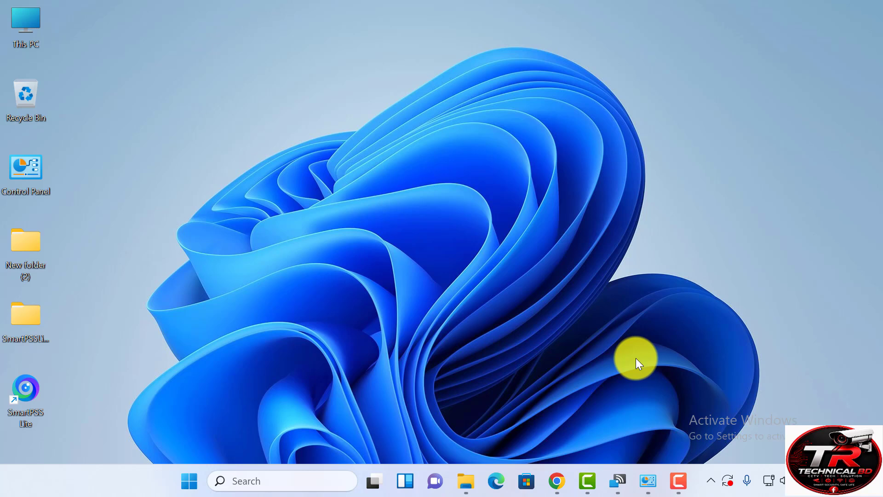
- Launch SmartPSS Lite from its shortcut and tick the Video Monitor, Attendance and Video Intercom scenes
double_click(24, 397)
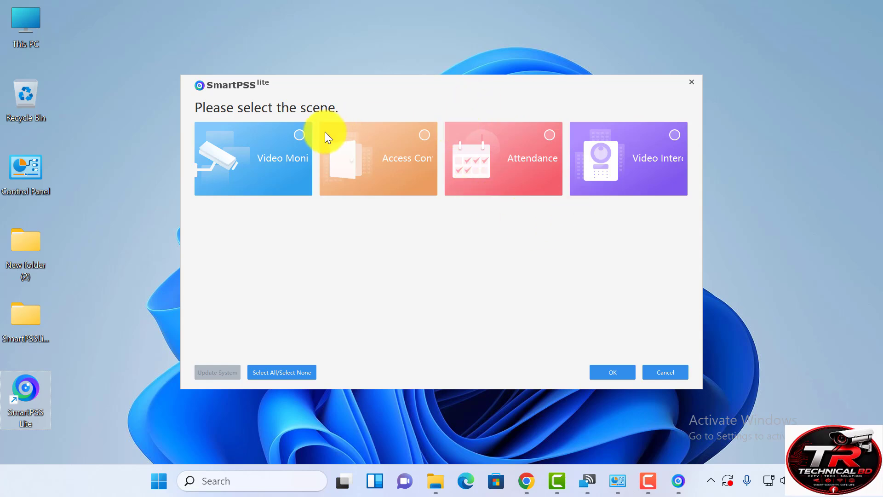
click(299, 134)
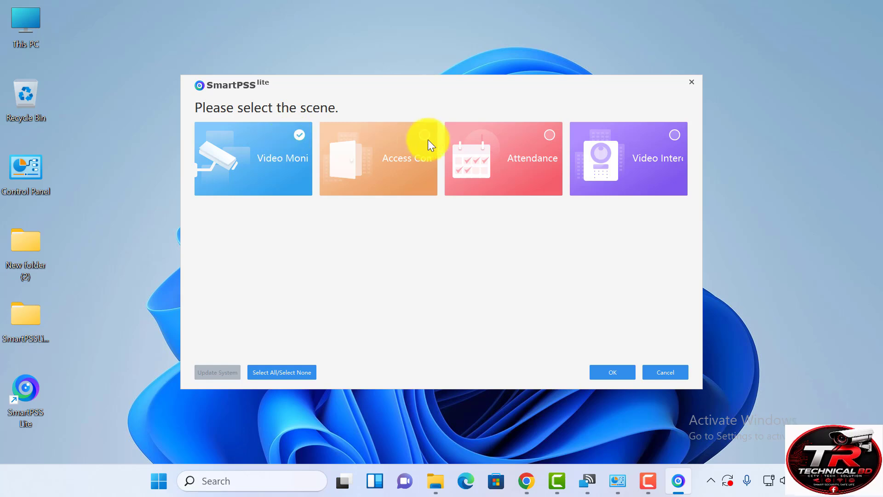
click(550, 135)
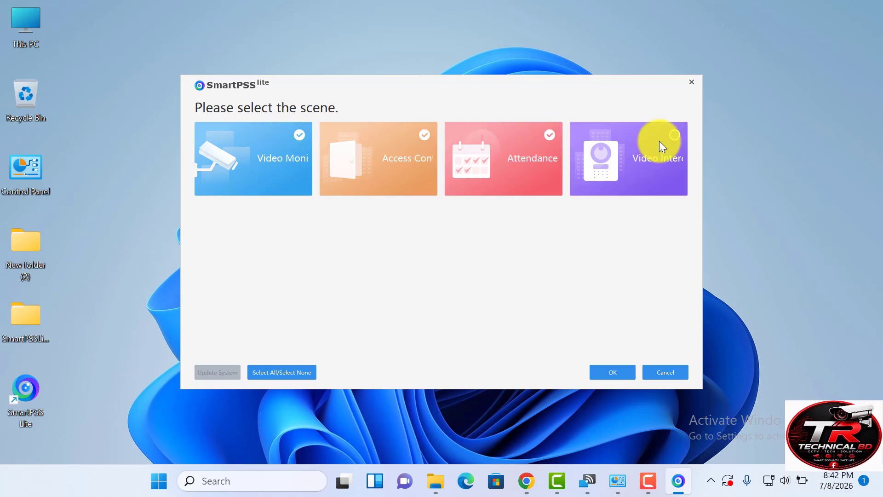
click(673, 139)
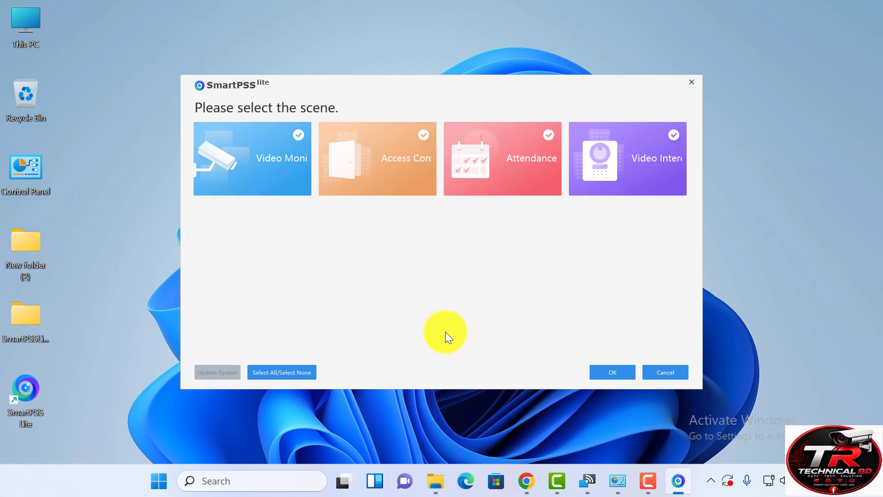
- Confirm the chosen scenes, then agree to the Software License Agreement and the Privacy Policy
click(609, 371)
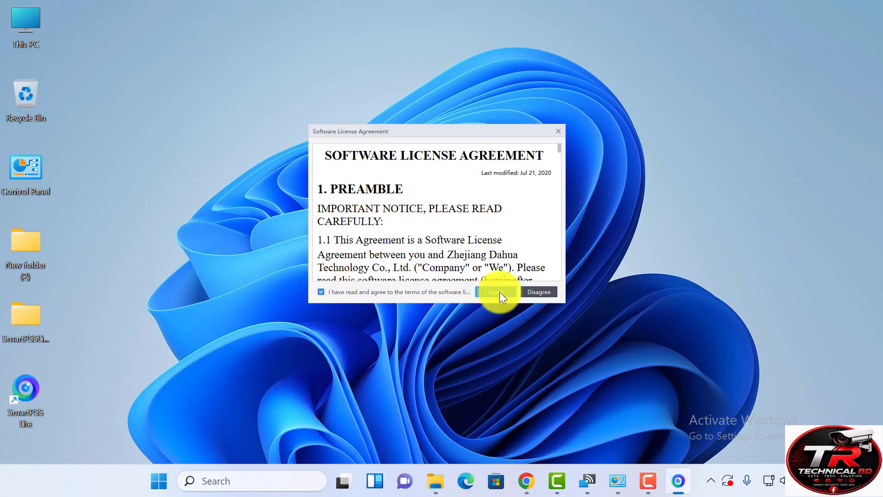
click(500, 292)
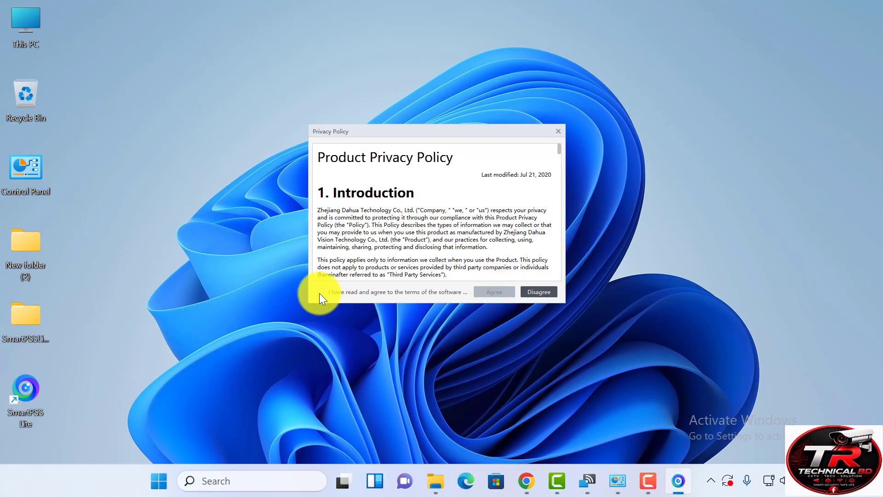
click(483, 290)
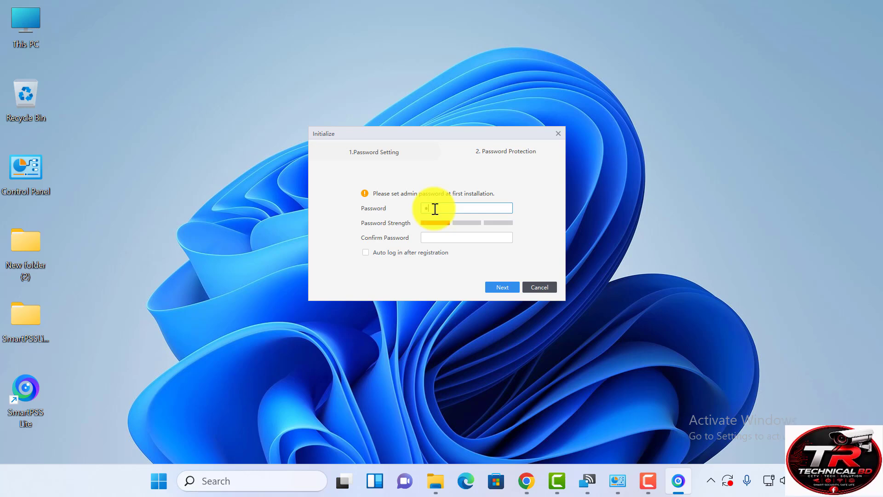
- Enter and confirm the admin password, fill in the three security answers, and complete initialization
text(•••••••)
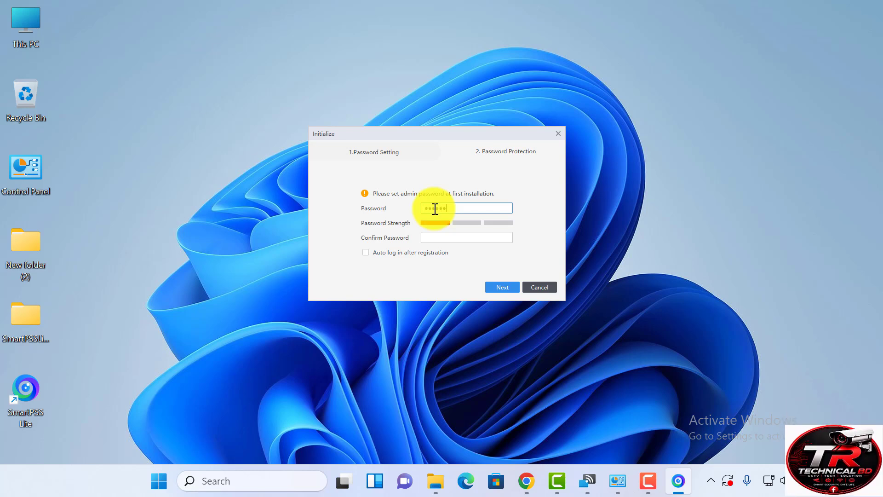
text(••)
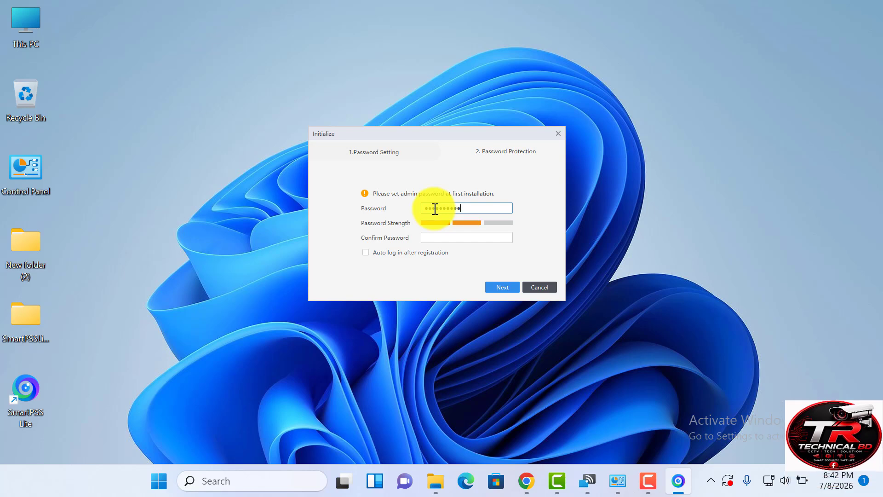
text(•)
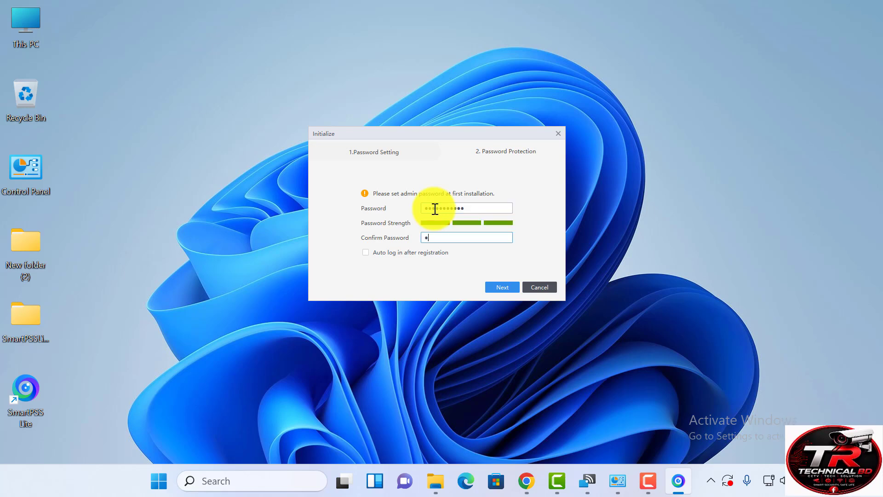
text(•••••••••)
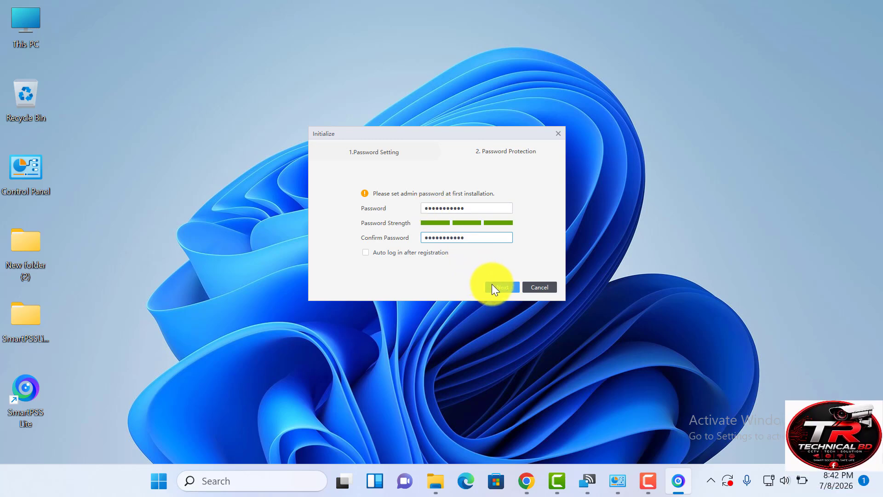
click(493, 287)
click(432, 203)
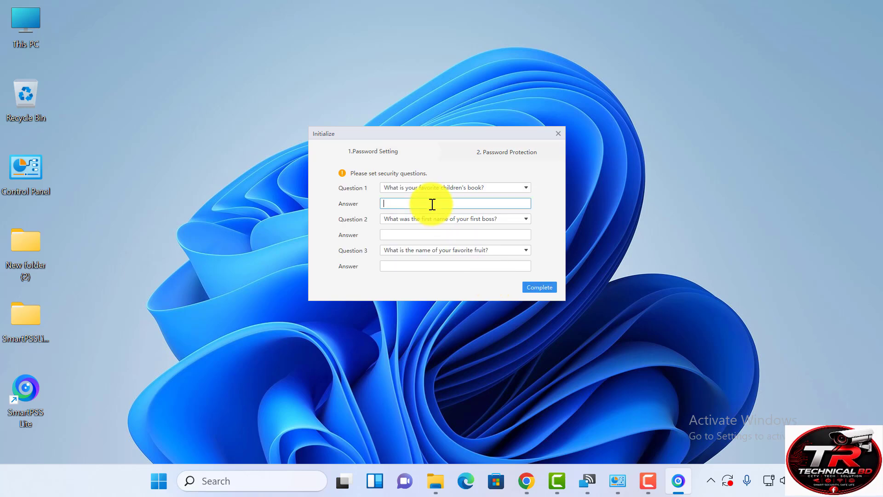
text(a)
text(b)
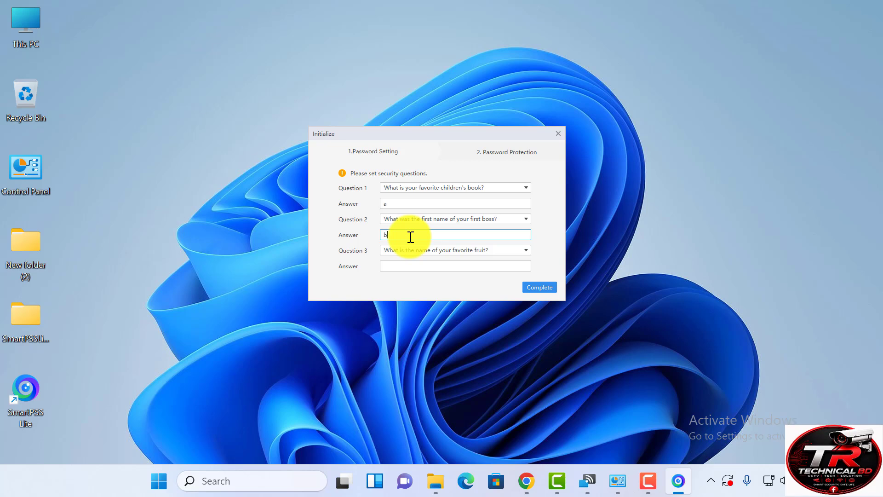
text(c)
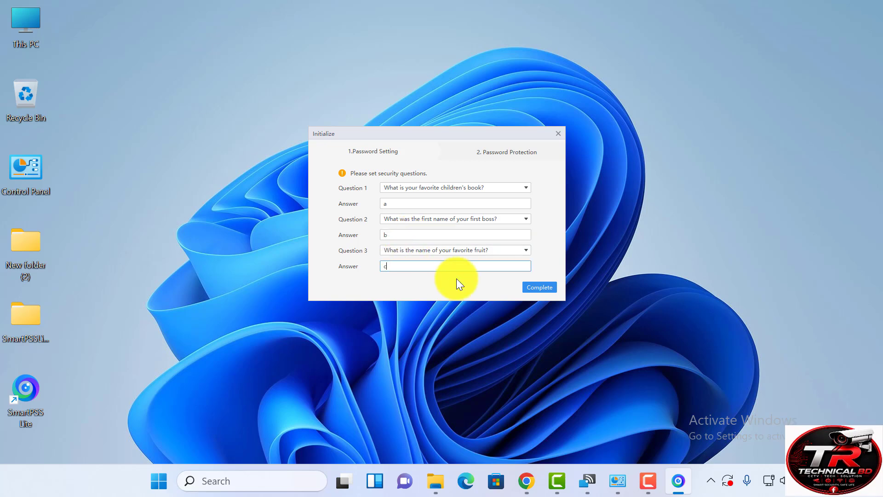
click(528, 285)
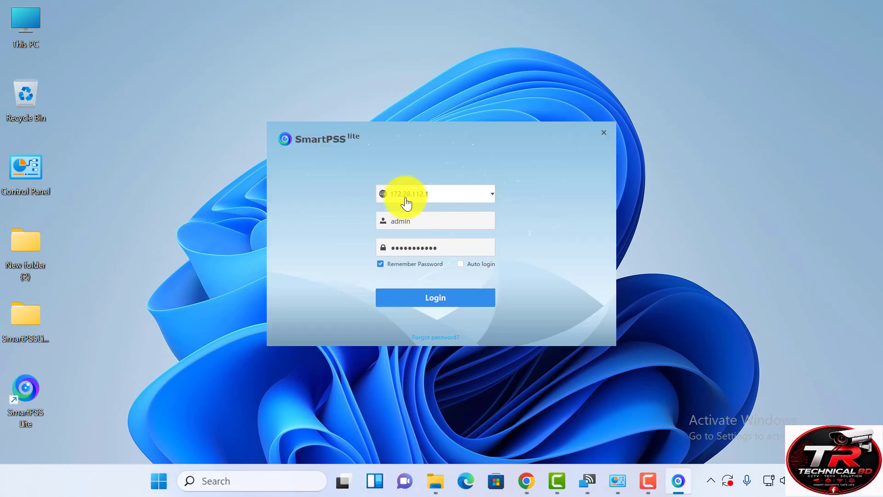
- Log in as admin, dismiss the User Experience prompt, and open the empty Devices list
click(429, 296)
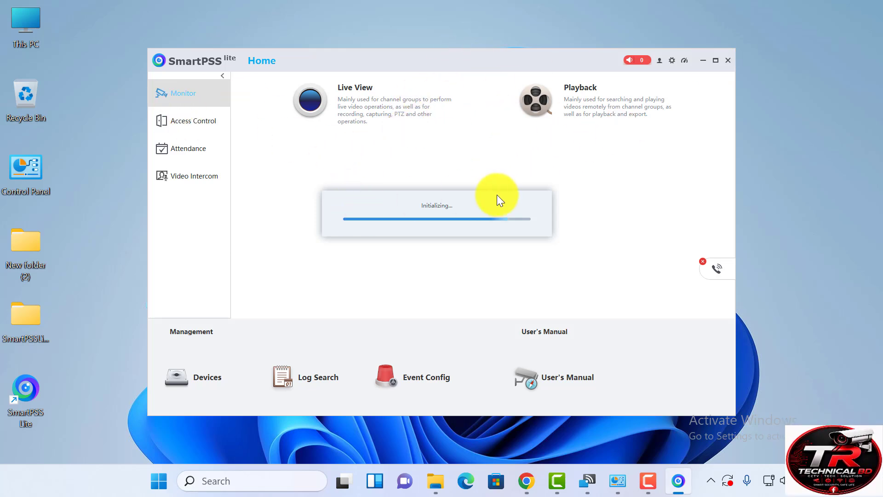
click(483, 270)
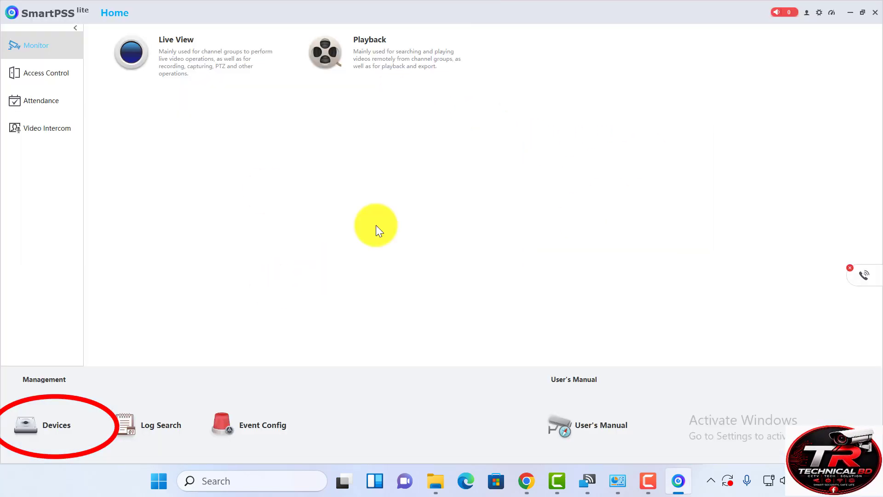
click(43, 429)
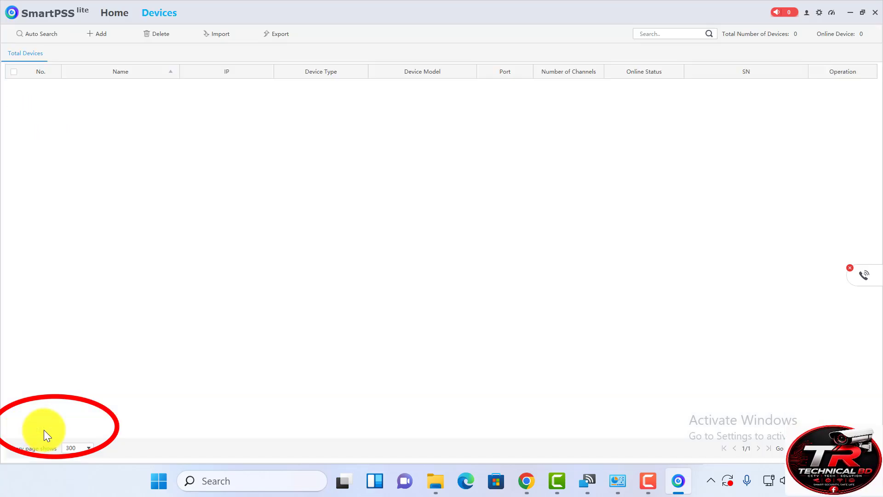
- Start a new device named TB with Add Mode SN and paste the NVR's serial number
click(103, 37)
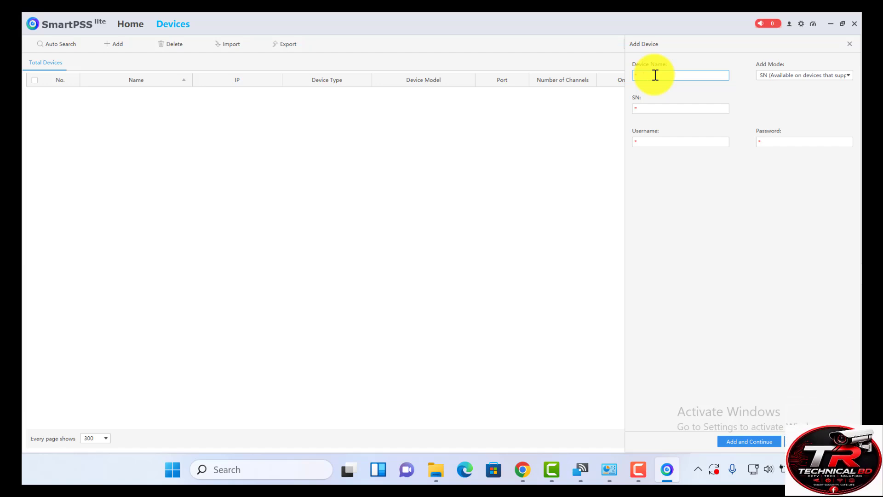
text(TB)
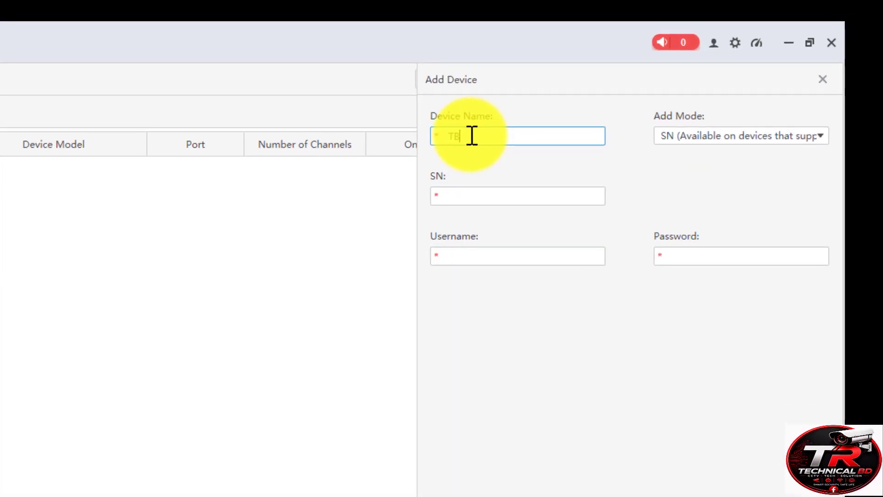
click(736, 142)
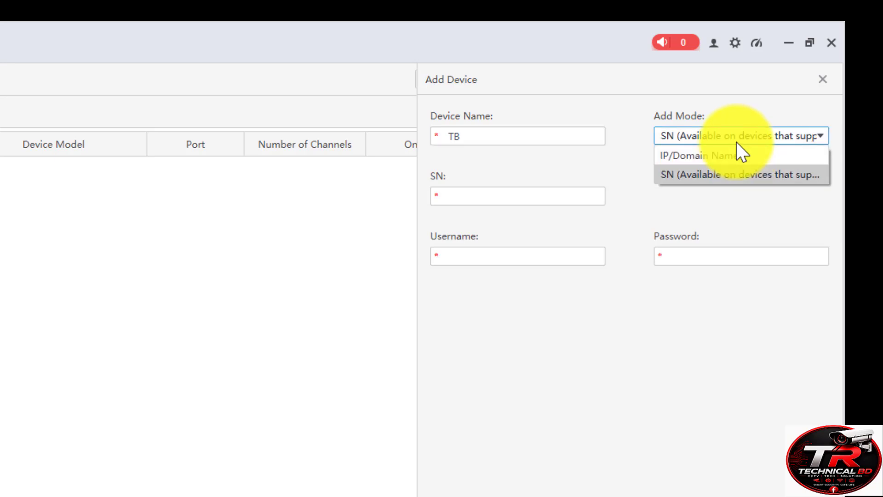
click(698, 179)
click(505, 201)
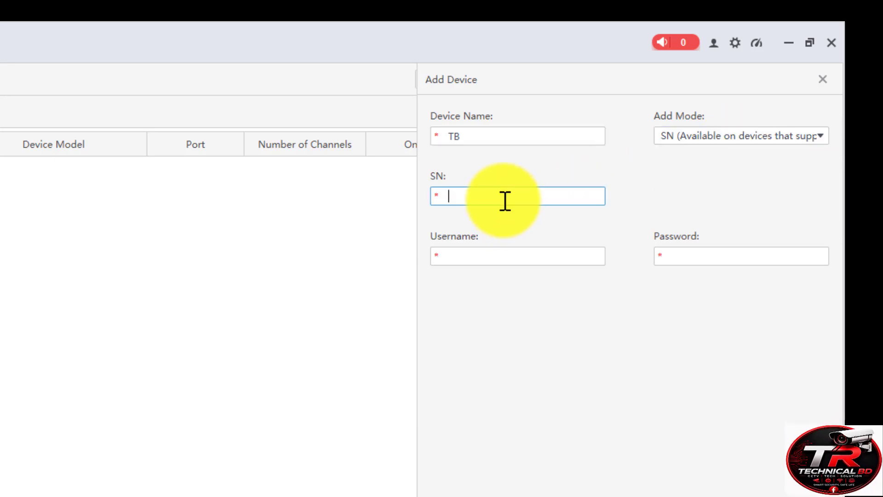
key(ctrl+v)
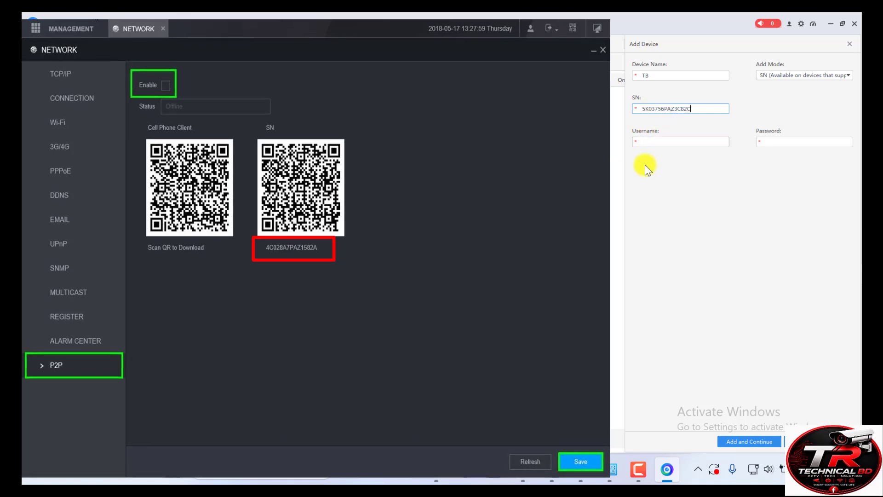
- Enter username admin and the device password, then save the TB device
click(646, 145)
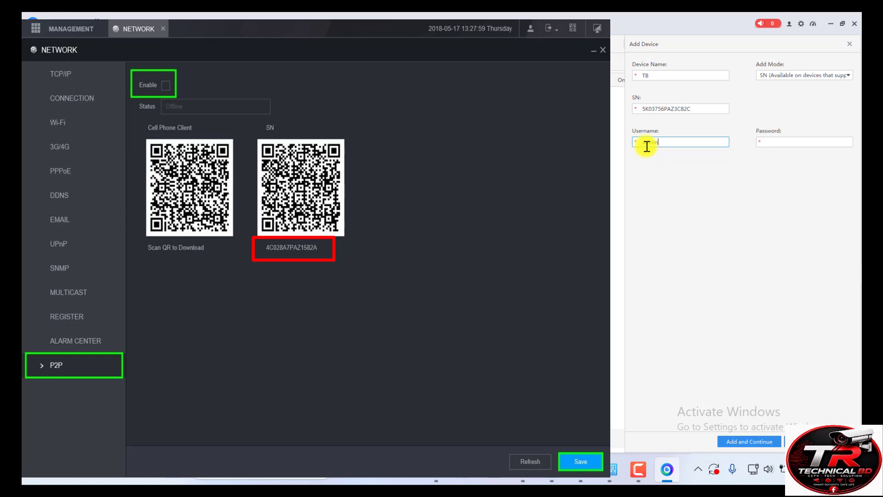
text(admin)
click(773, 144)
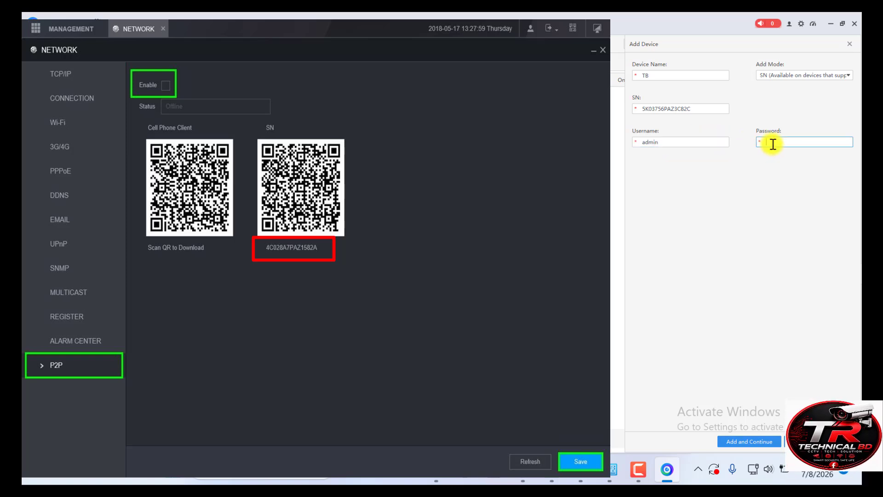
text(•••••••••)
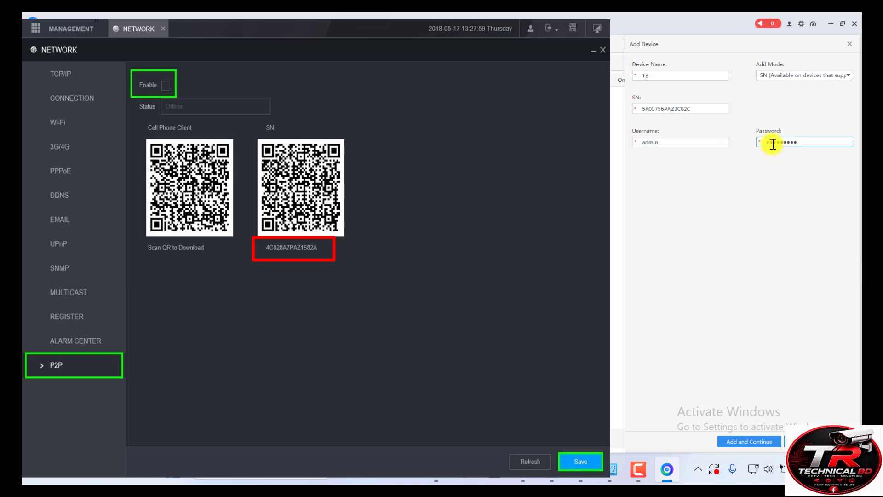
text(•)
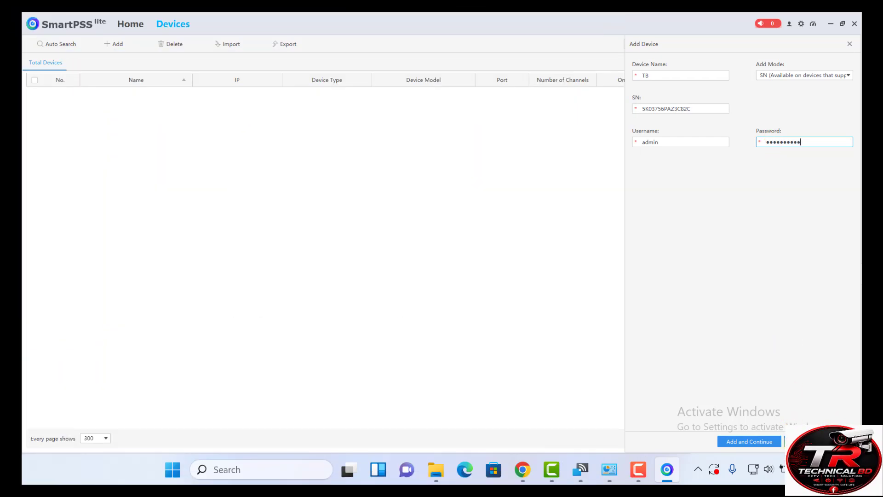
click(801, 442)
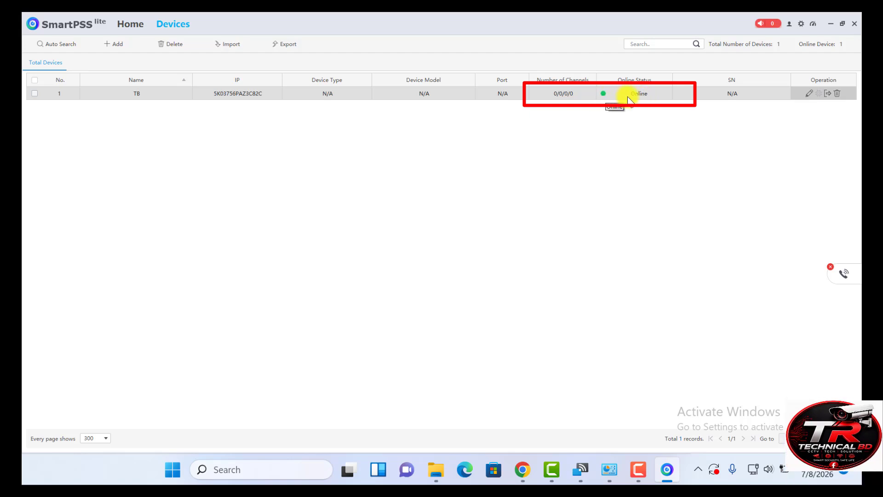
- Open Live View, load TB from Default Group into the top-left pane, and return Home
click(130, 27)
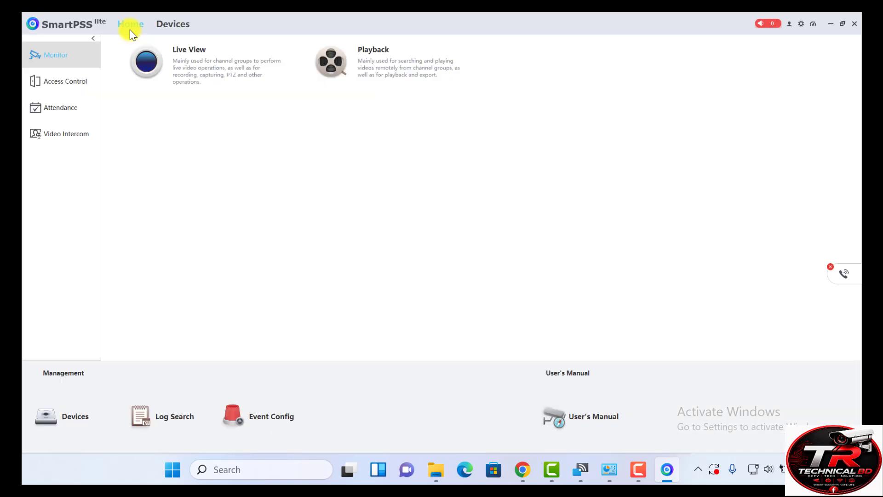
click(214, 72)
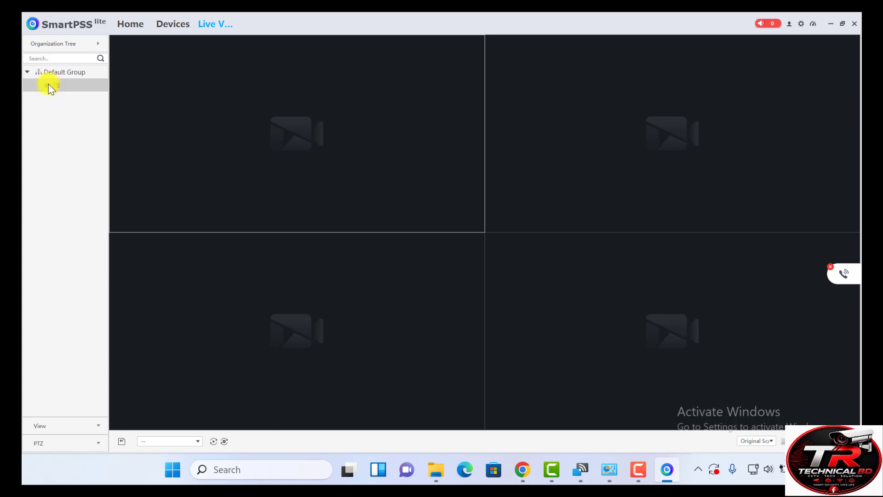
drag(49, 85, 222, 112)
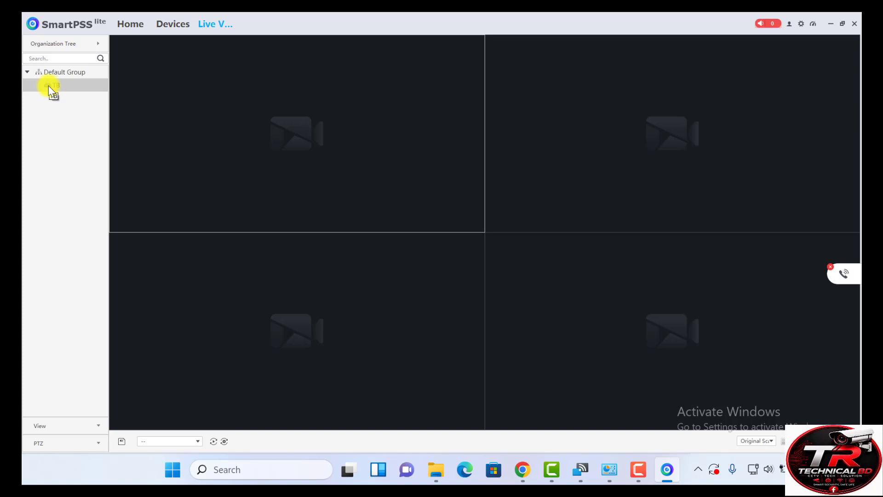
drag(49, 86, 216, 157)
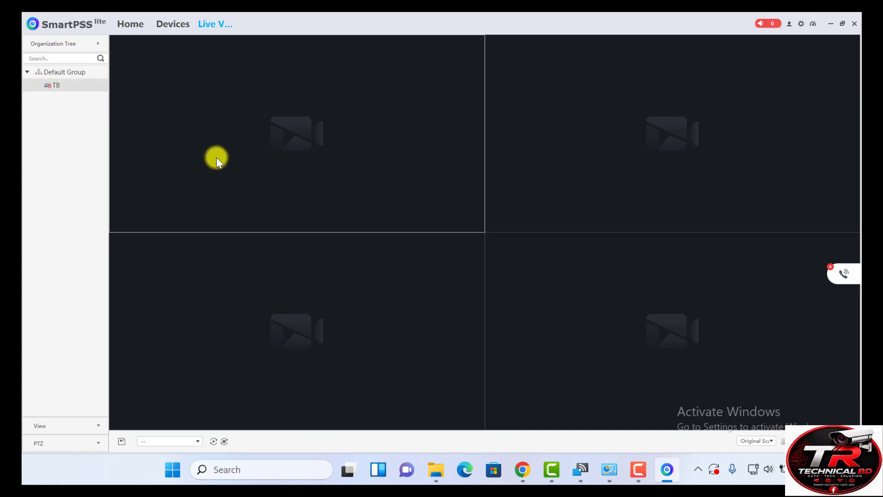
click(52, 86)
drag(52, 86, 249, 182)
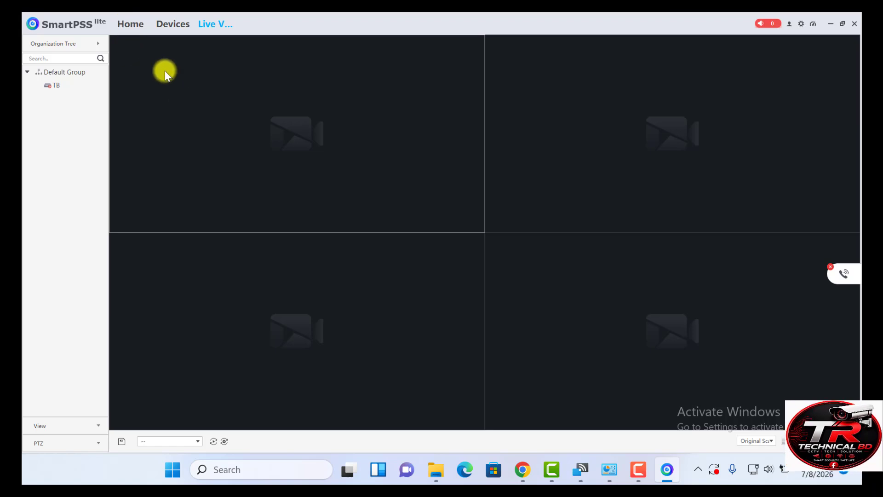
click(130, 25)
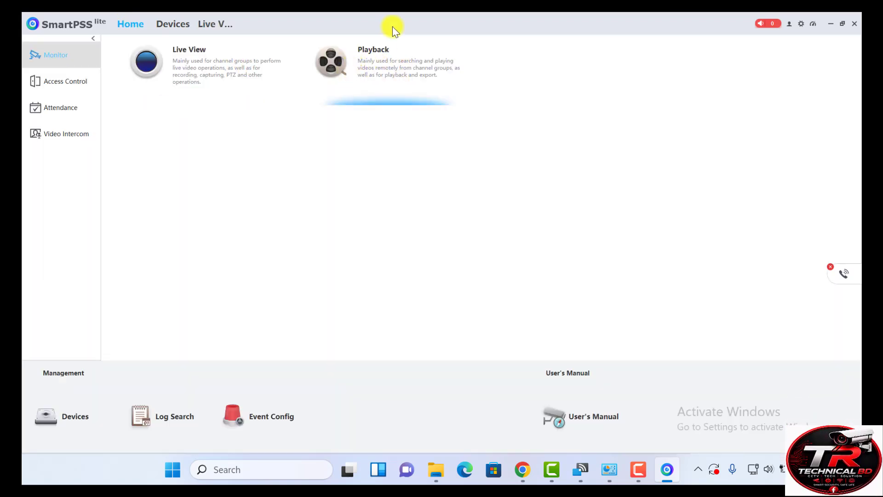
- Open Playback and load TB into the top-left video pane
click(377, 70)
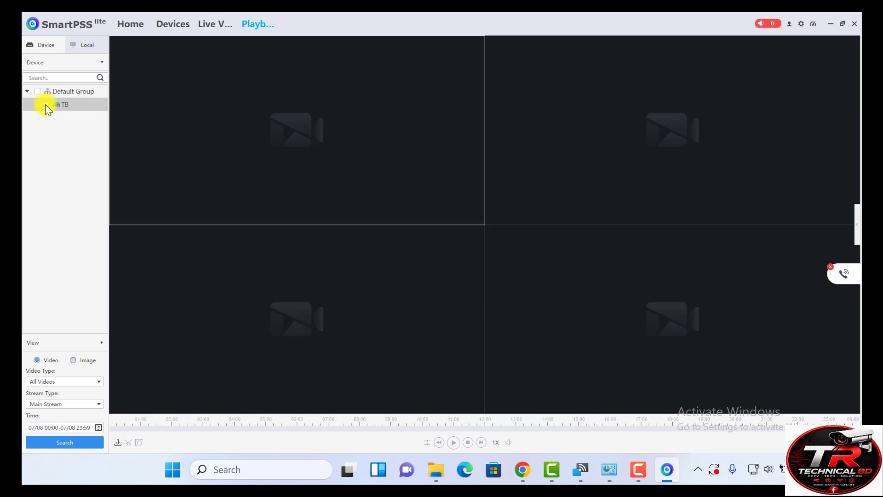
drag(47, 106, 231, 131)
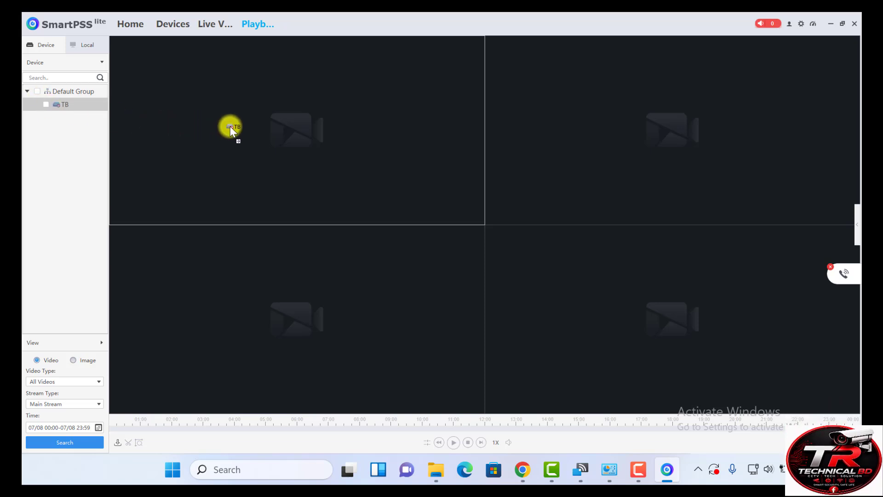
drag(299, 122, 298, 120)
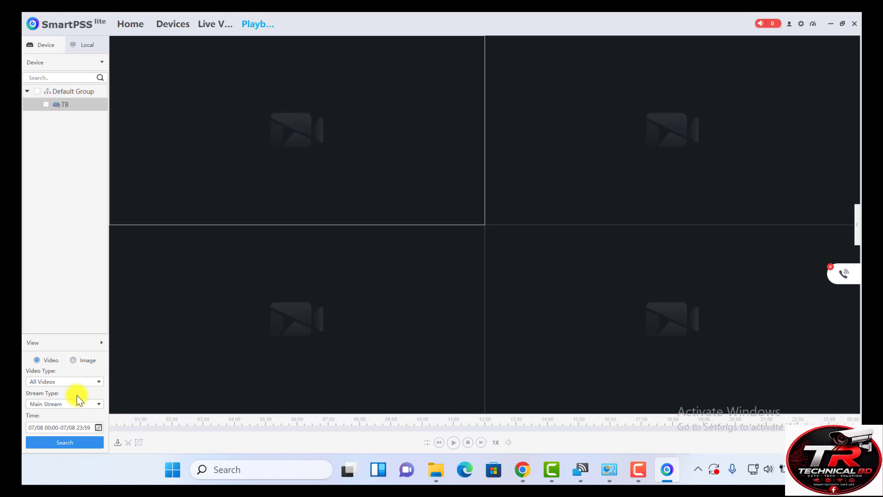
- Set the search date to 07/05, search TB's recordings, and return to Home
click(98, 428)
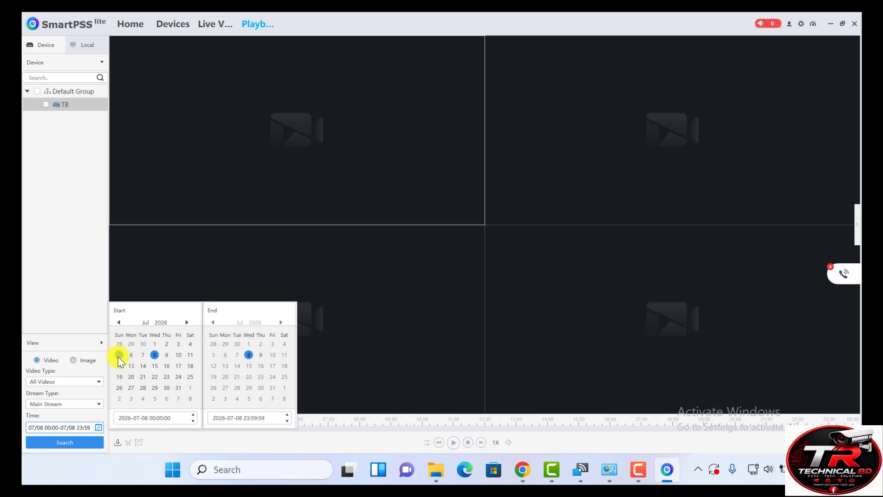
click(155, 344)
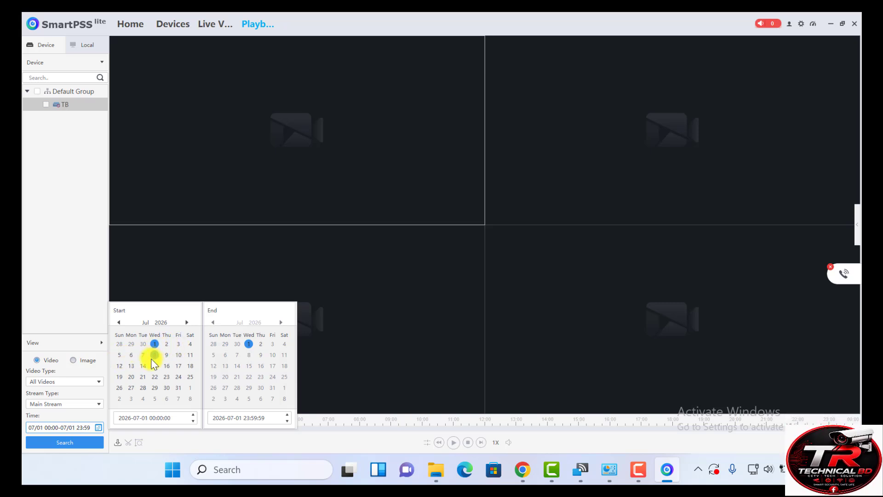
click(120, 355)
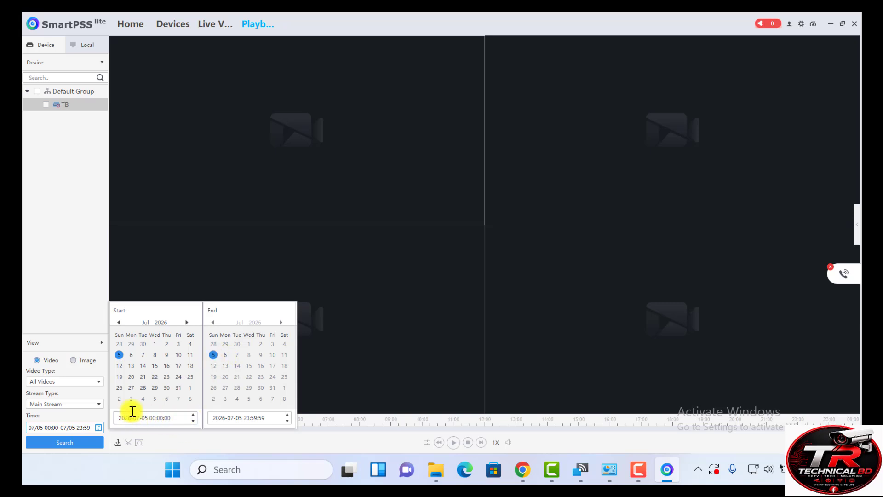
click(205, 448)
click(65, 442)
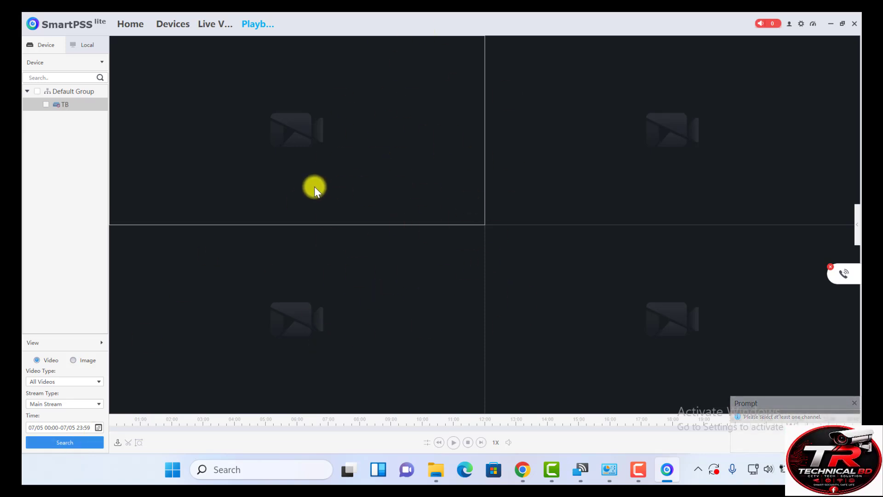
click(128, 26)
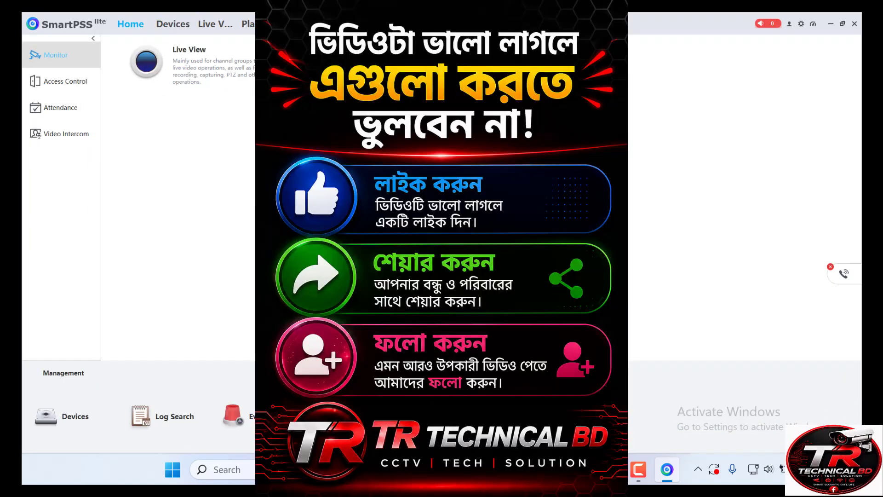